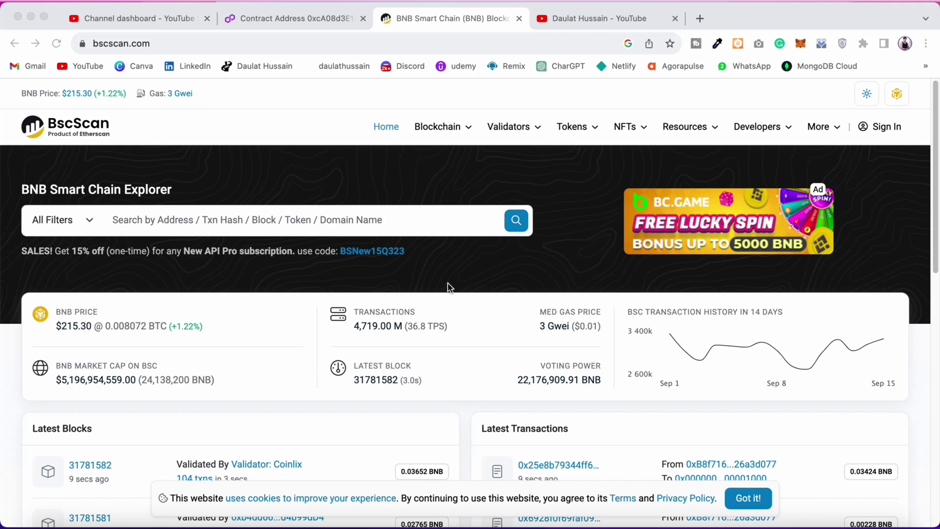
- Scroll the BscScan homepage down toward the footer with the Add BSC Network button
scroll(449, 287, "down", 10)
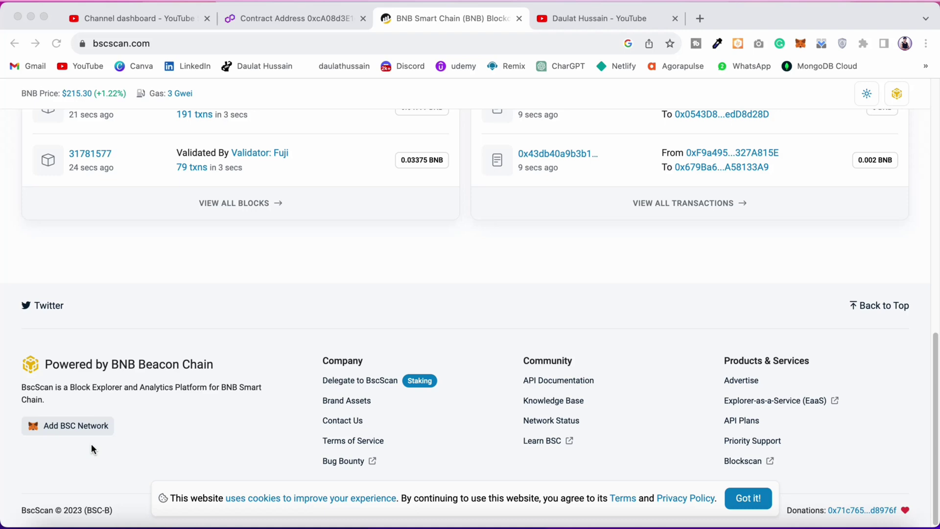
- Add BNB Smart Chain Mainnet via BscScan's Add BSC Network button, approve it, and switch to it
left_click(72, 428)
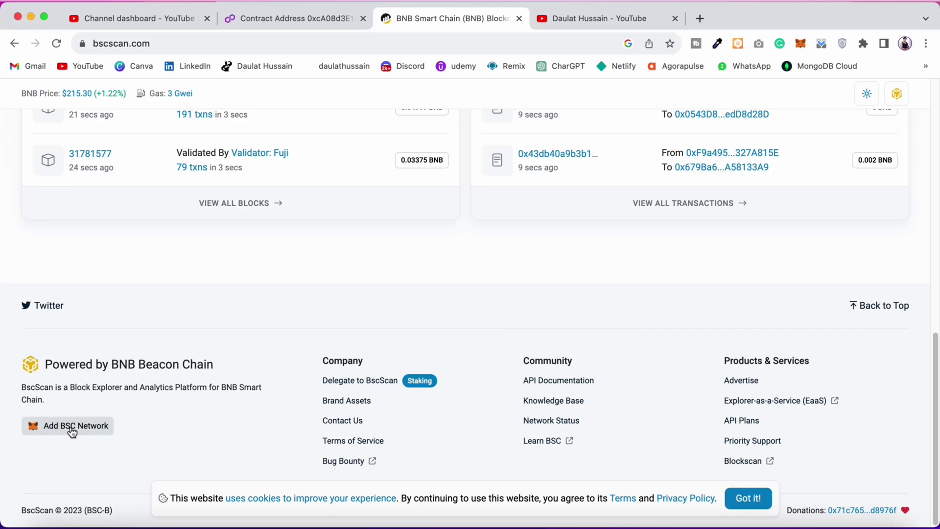
left_click(71, 429)
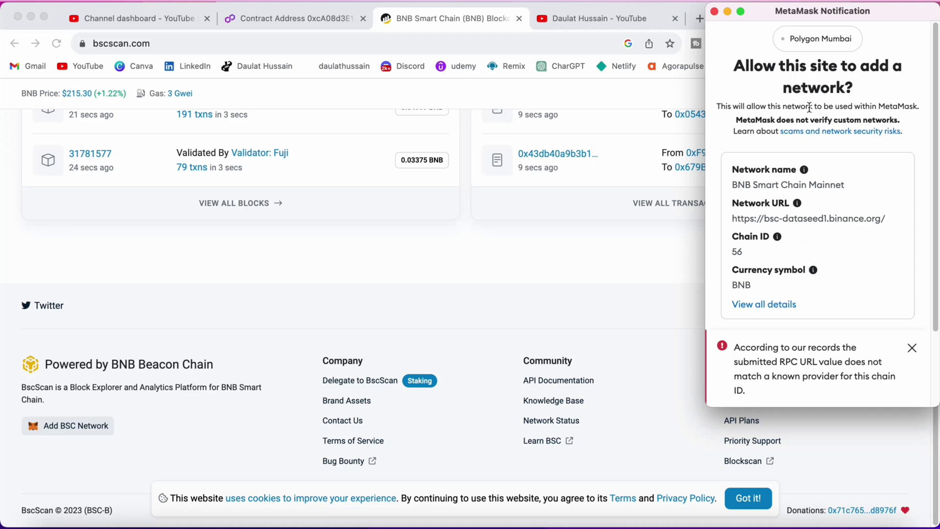
scroll(860, 75, "down", 4)
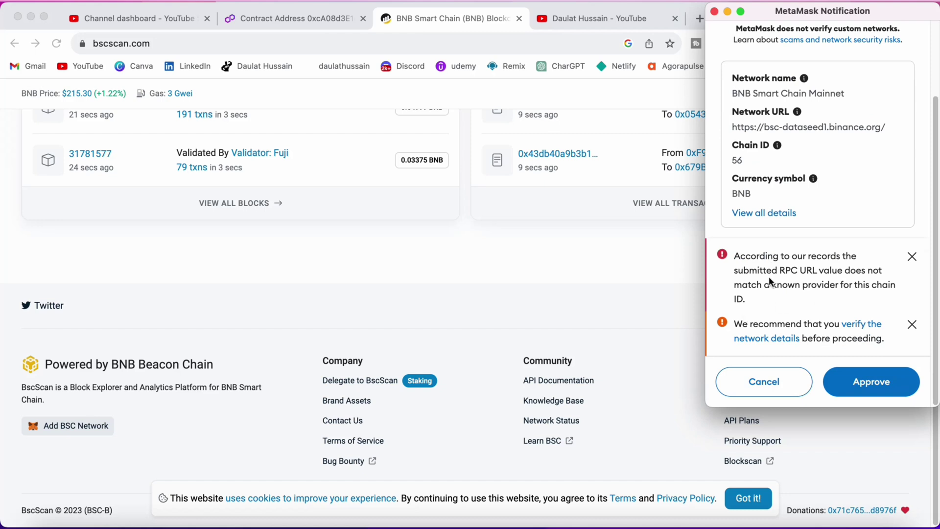
left_click(870, 389)
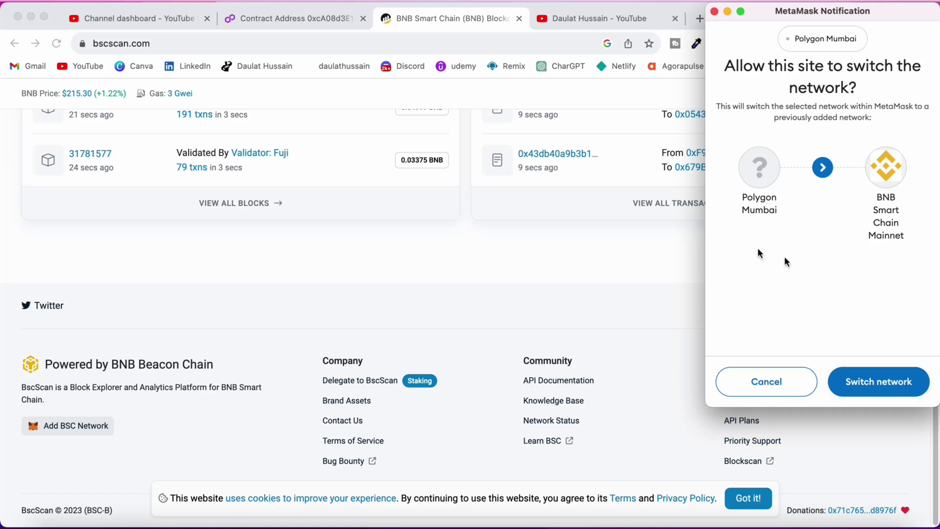
left_click(886, 385)
left_click(886, 385)
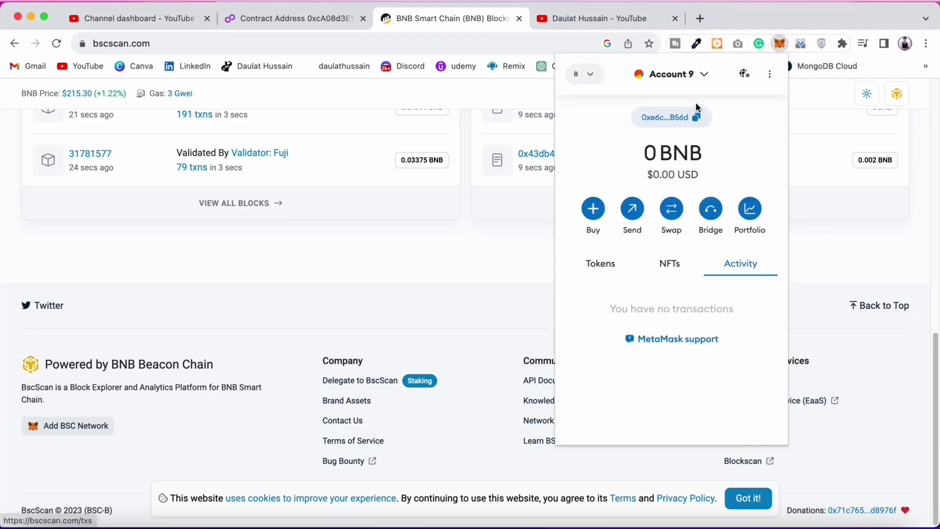
- Check MetaMask's network list, then close it
left_click(585, 76)
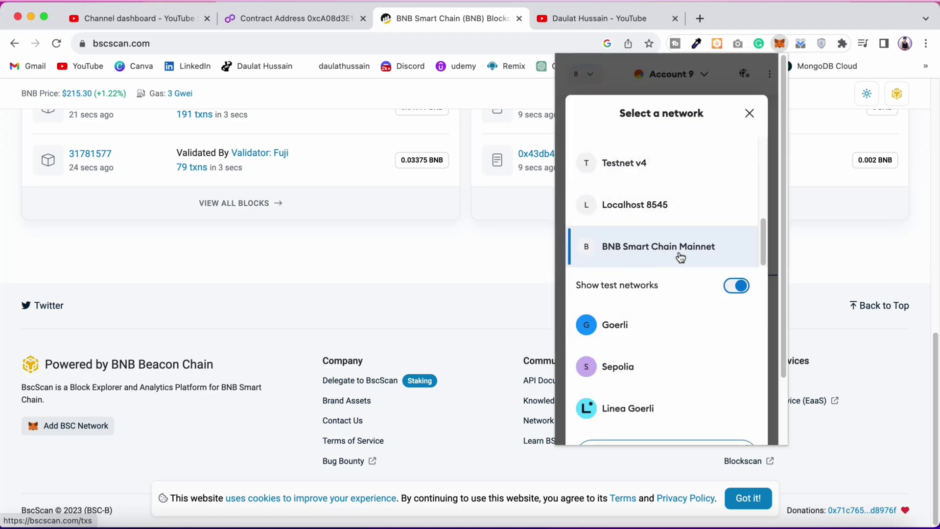
left_click_drag(678, 254, 717, 225)
left_click(750, 113)
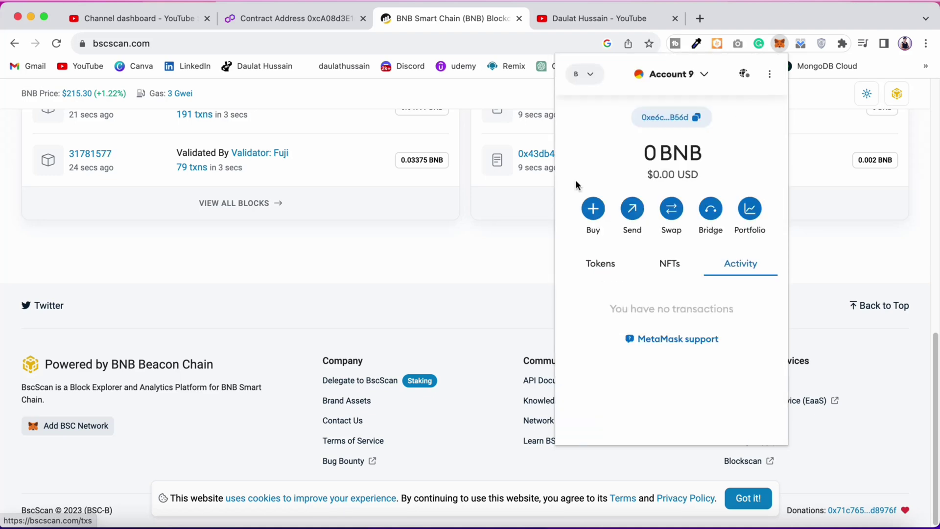
- Switch the active account from Account 9 to Account 1, confirming its 0 BNB balance
left_click(704, 81)
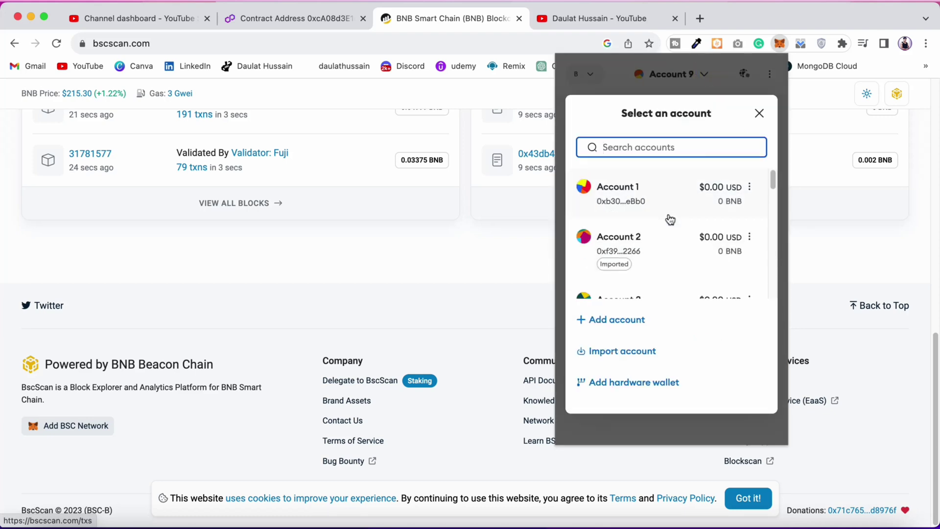
left_click(664, 202)
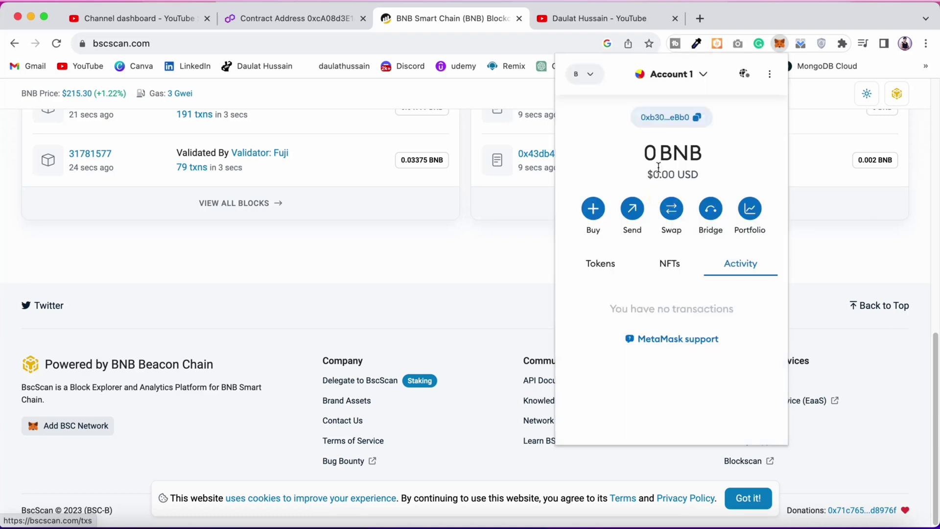
double_click(635, 157)
left_click(442, 273)
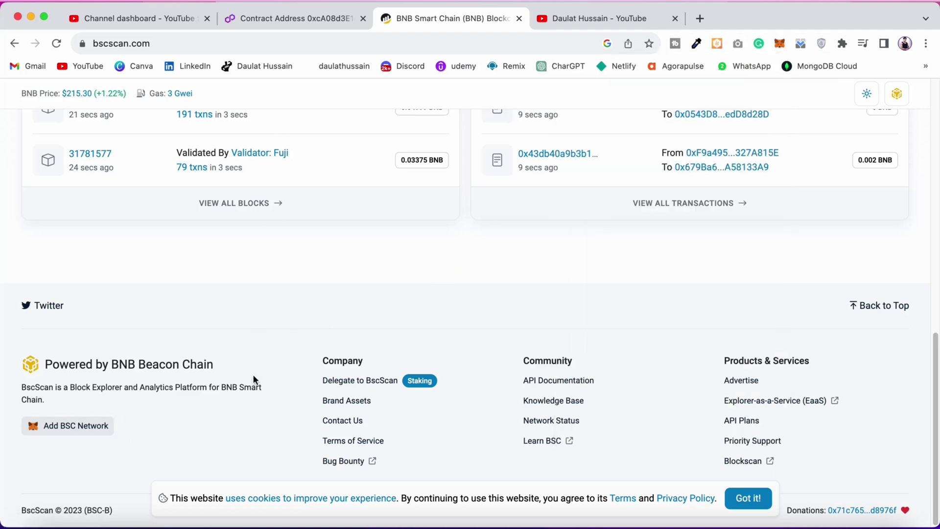
- Look over the Polygon contract address tab, then return to the BNB Smart Chain explorer
left_click(317, 18)
scroll(466, 322, "down", 2)
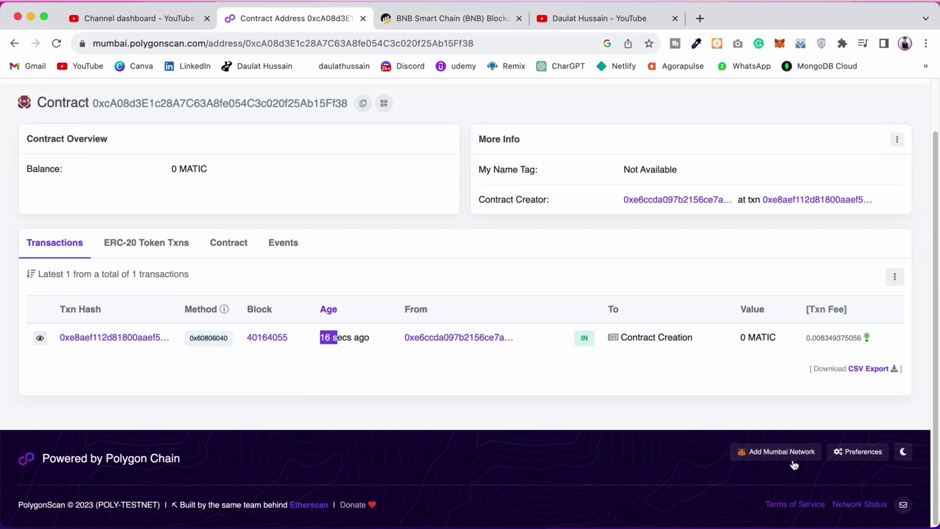
scroll(689, 235, "up", 2)
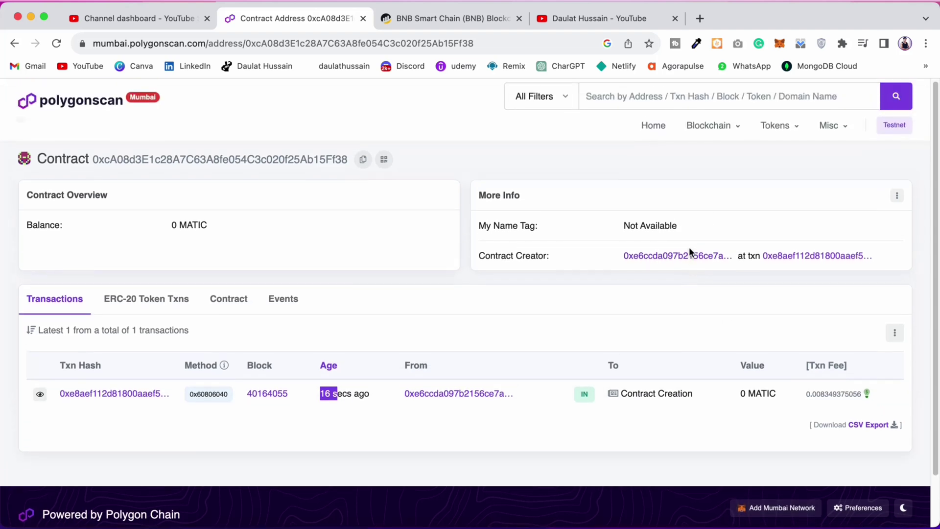
key("ctrl+Tab")
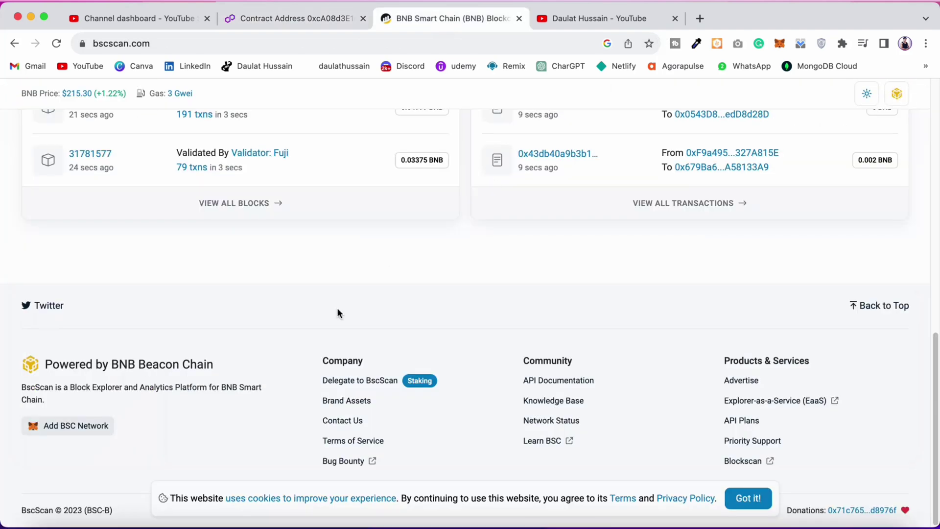
- Search Google for 'binance testnet explorer' in a new tab and open testnet.bscscan.com
left_click(699, 18)
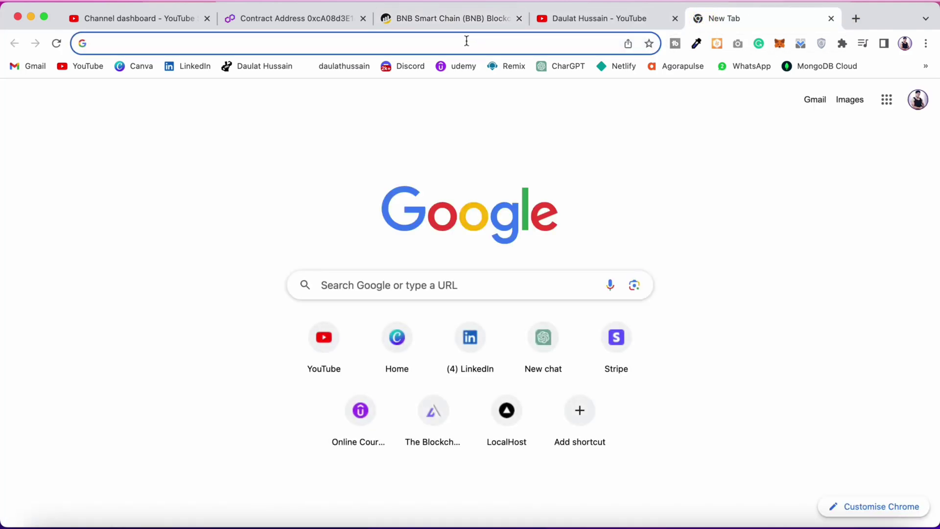
type("binance testnet explorer")
key("Return")
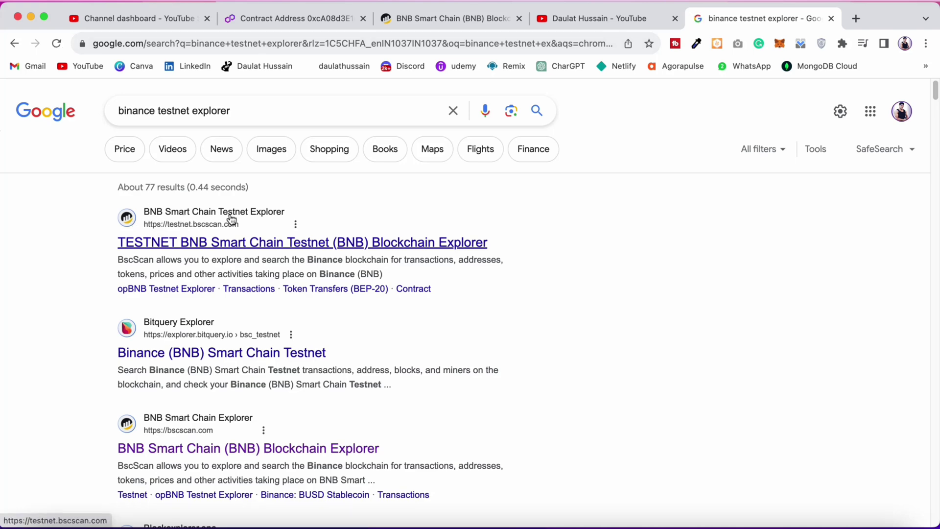
left_click(251, 242)
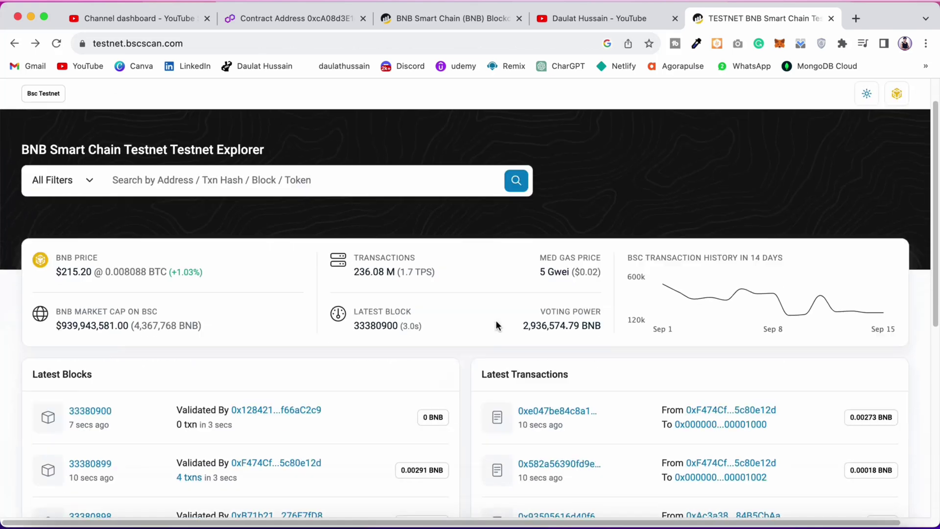
- Switch the explorer from BNB Smart Chain Testnet to opBNB Testnet using the network dropdown
scroll(496, 323, "down", 6)
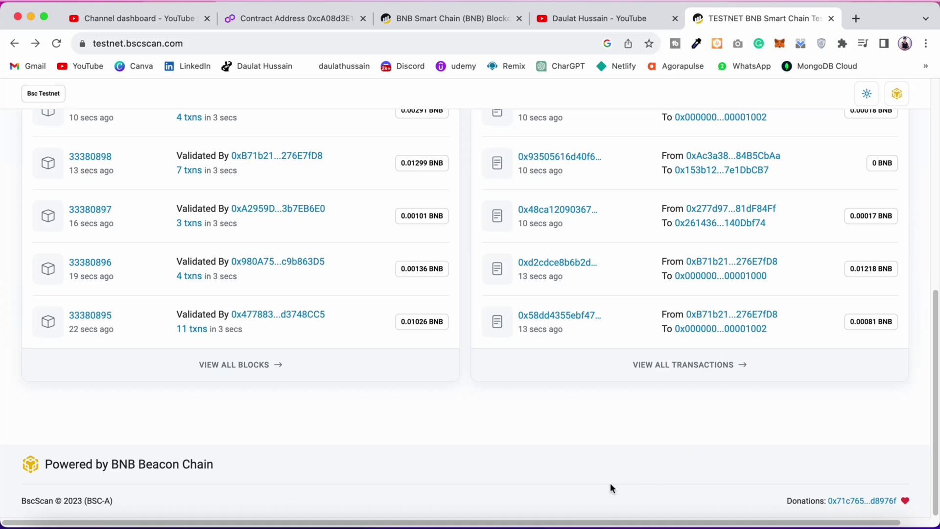
scroll(597, 409, "up", 8)
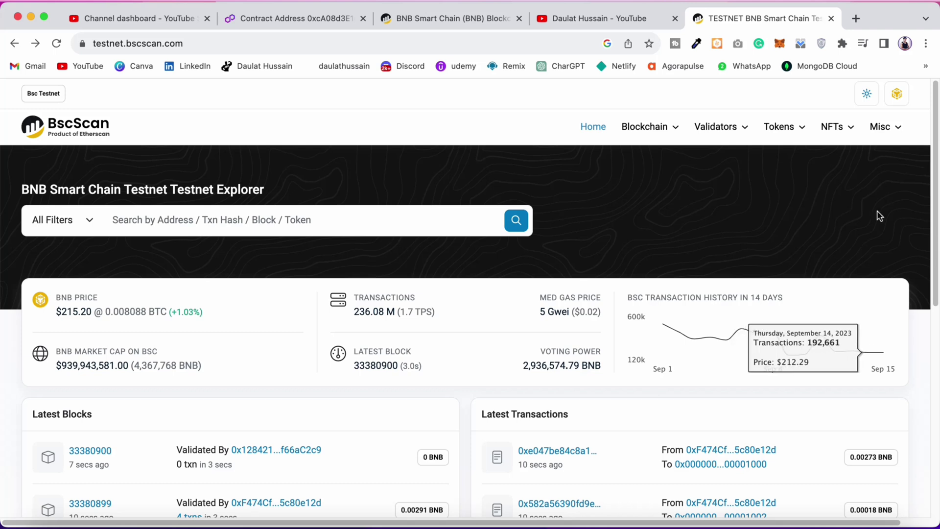
left_click(897, 95)
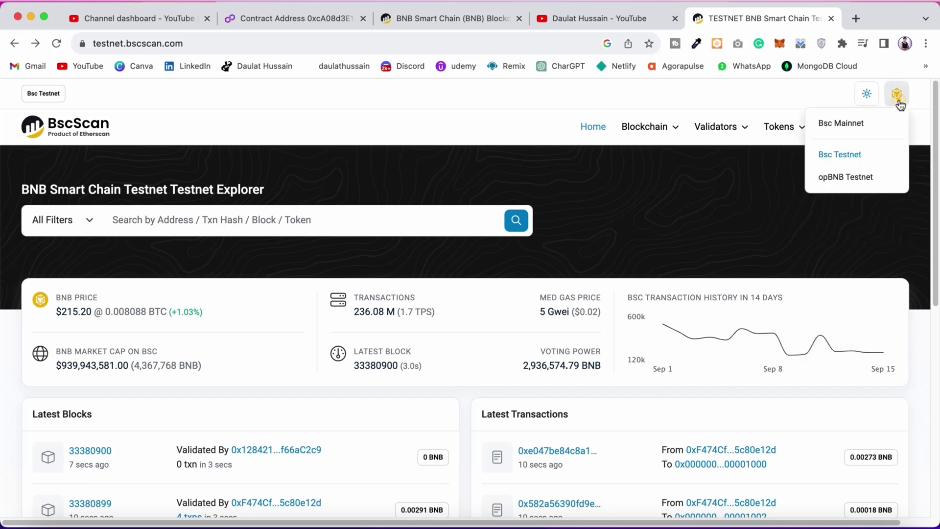
left_click(834, 185)
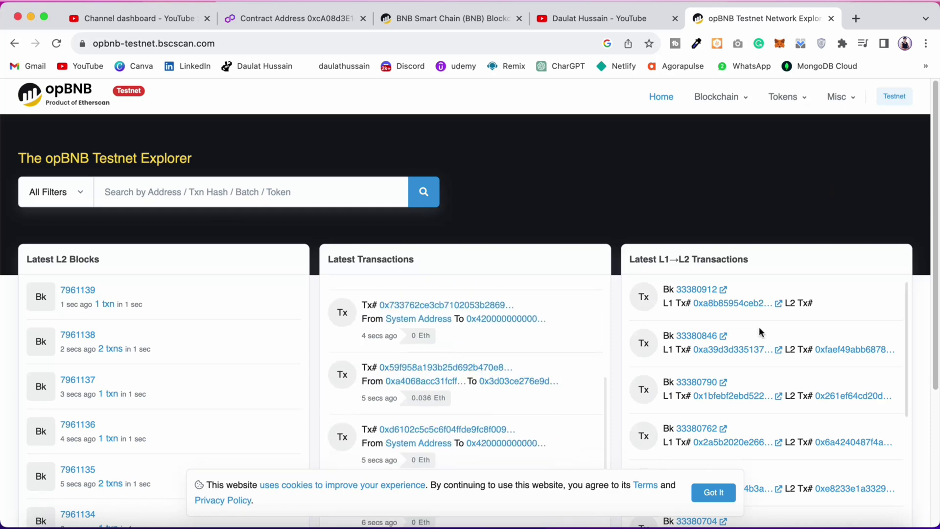
- Add opBNB Testnet (chain ID 5611, tBNB) from the explorer footer, approve it, and switch to it
scroll(759, 343, "down", 4)
scroll(918, 368, "down", 4)
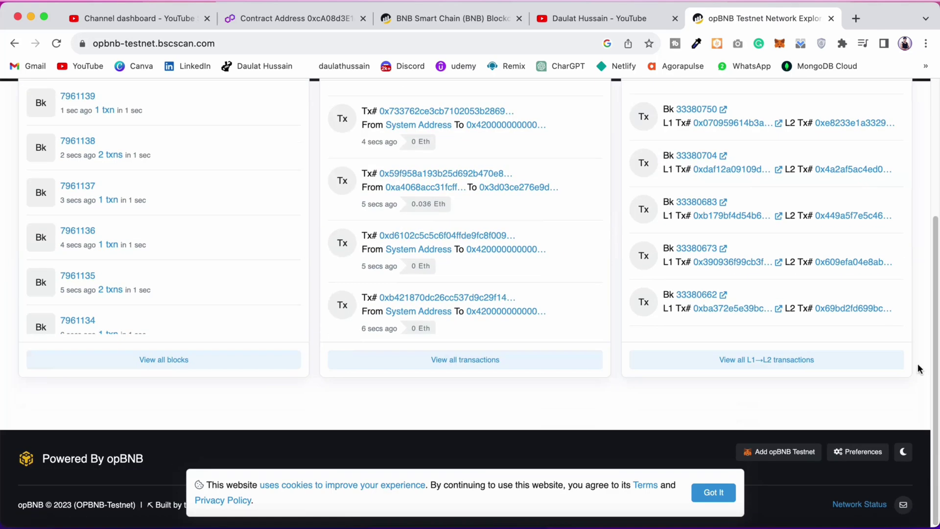
left_click(786, 459)
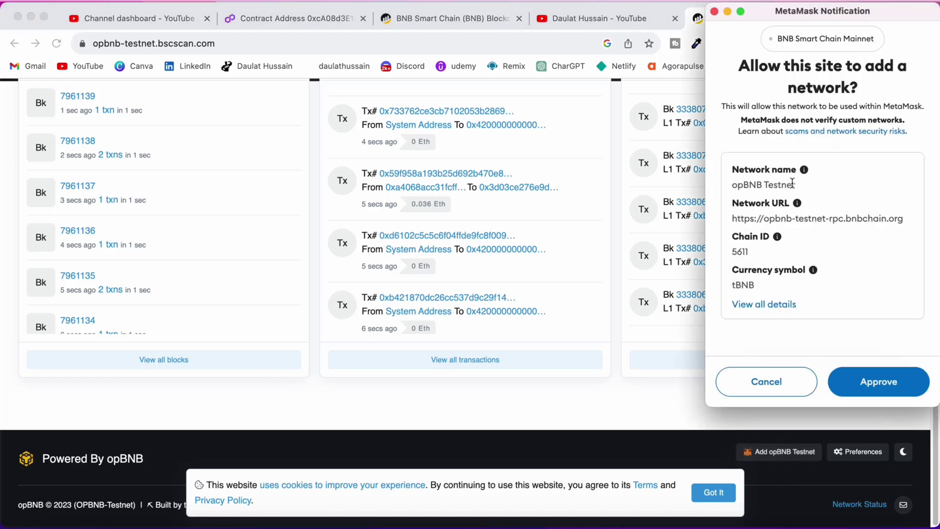
left_click_drag(791, 98, 750, 67)
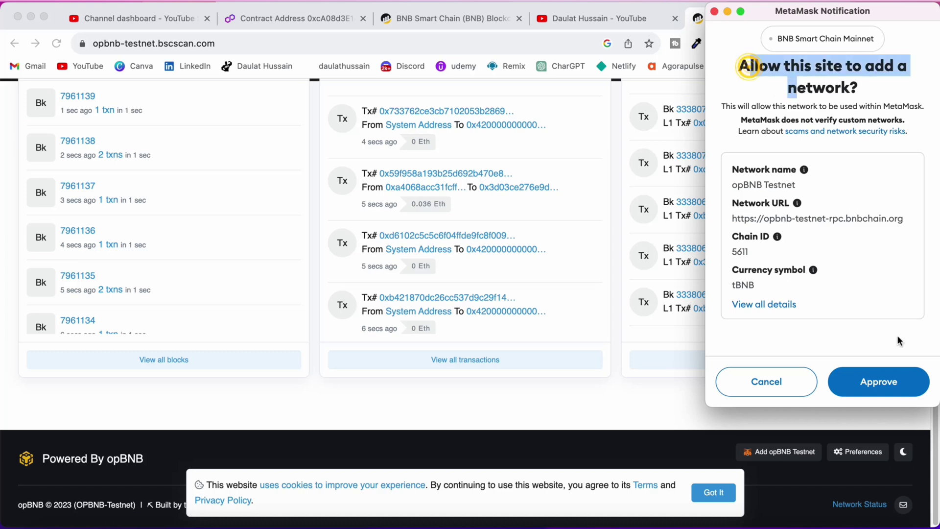
left_click(886, 386)
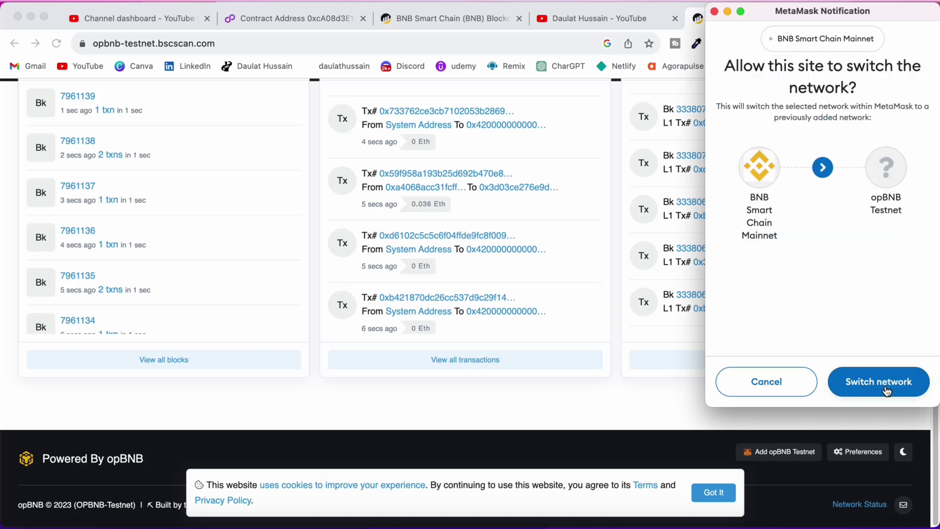
left_click(880, 386)
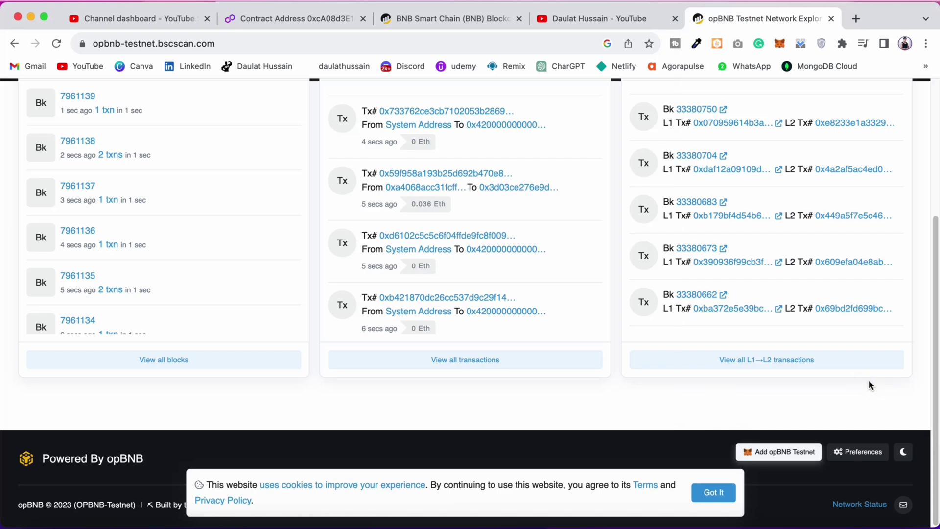
left_click(780, 44)
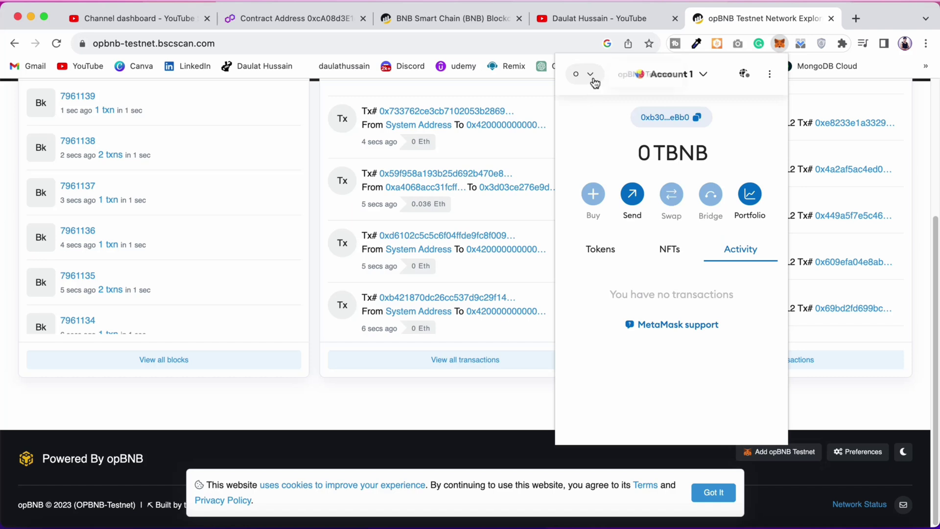
left_click(592, 77)
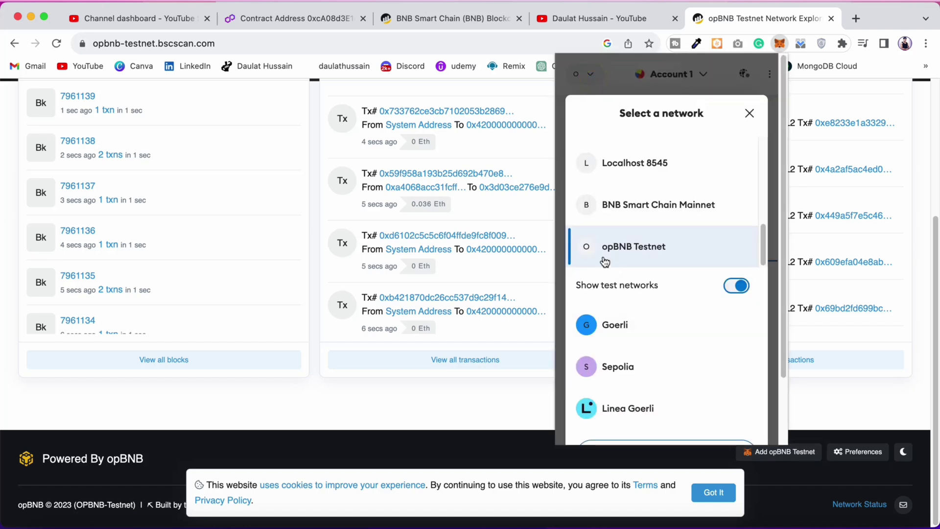
left_click(751, 115)
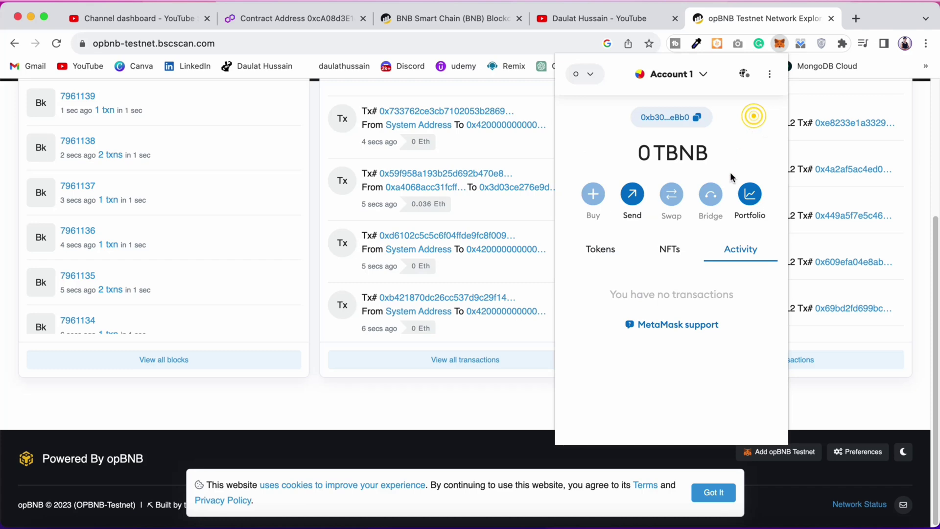
left_click(924, 164)
scroll(906, 304, "up", 5)
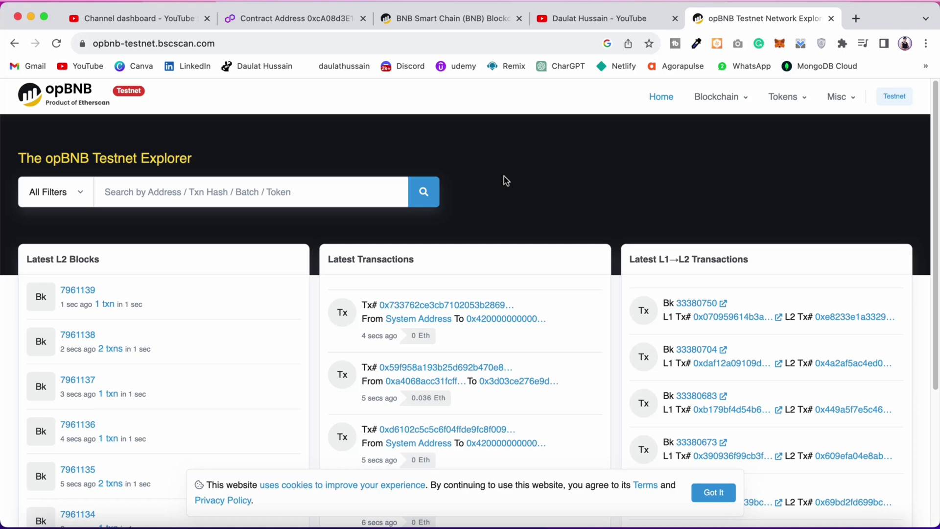
scroll(556, 410, "down", 5)
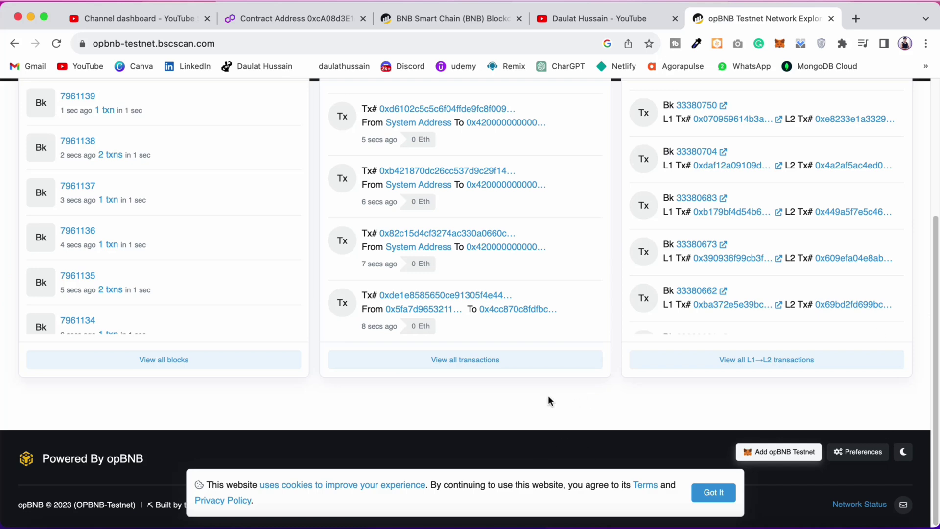
scroll(547, 398, "up", 5)
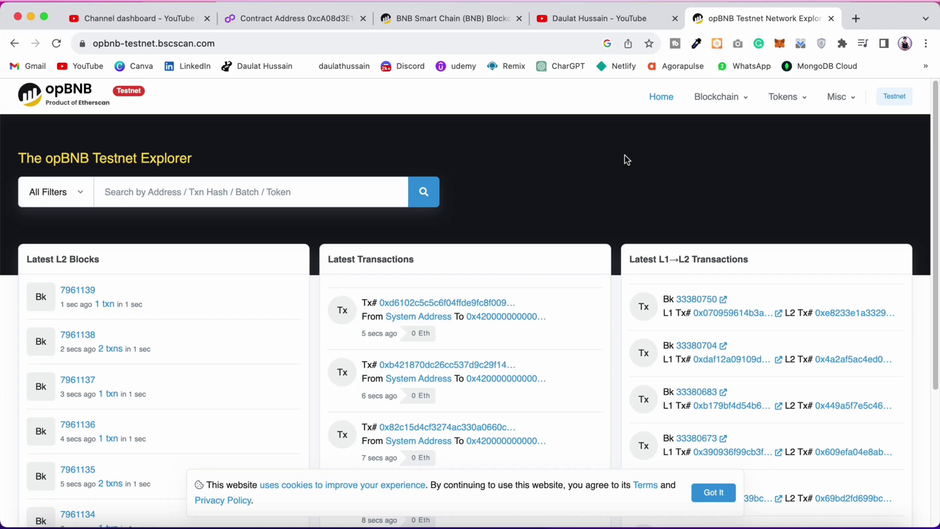
left_click(780, 43)
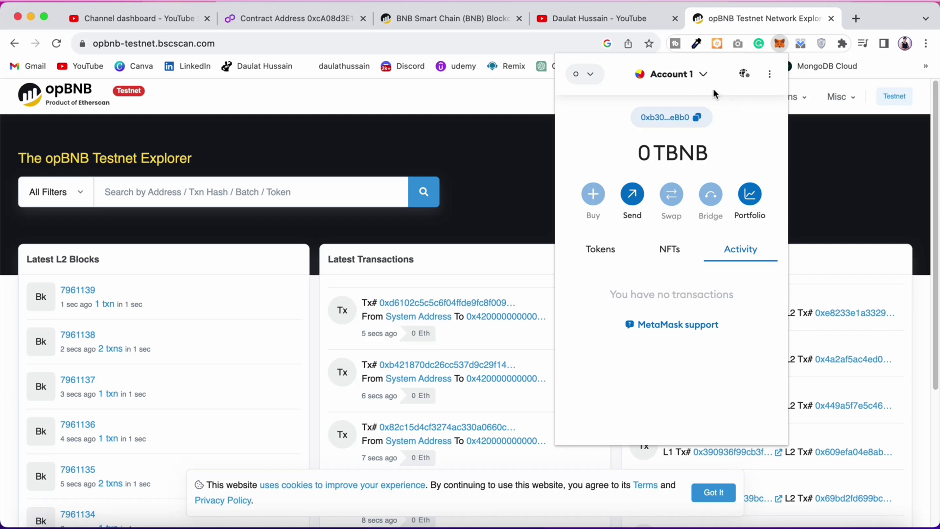
left_click(592, 75)
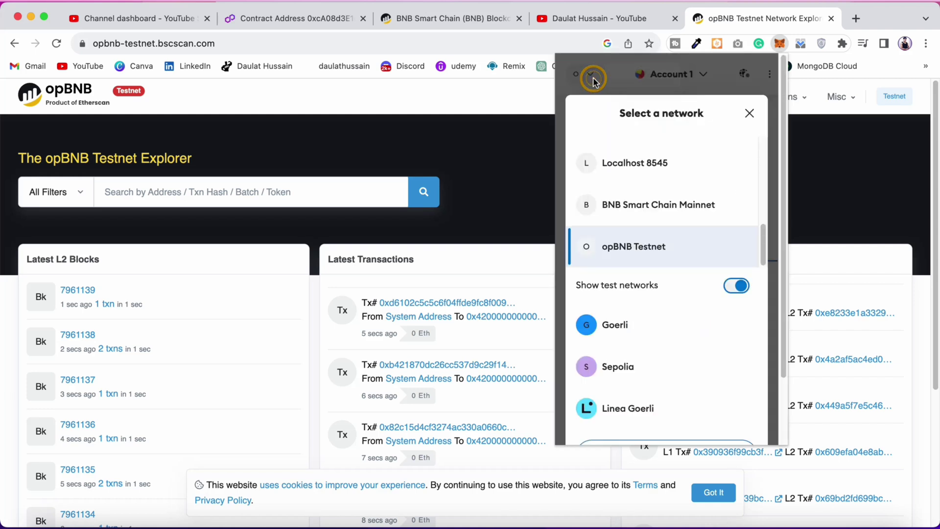
scroll(693, 304, "down", 2)
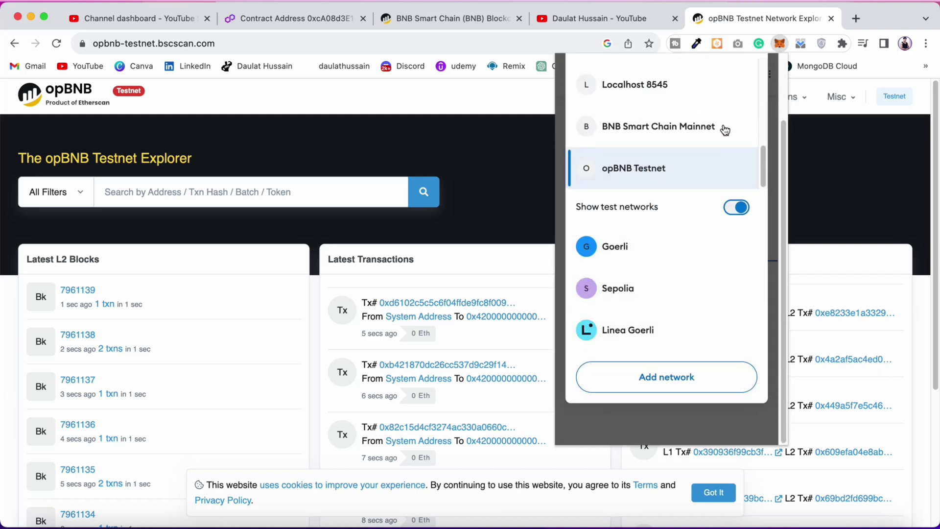
left_click(684, 385)
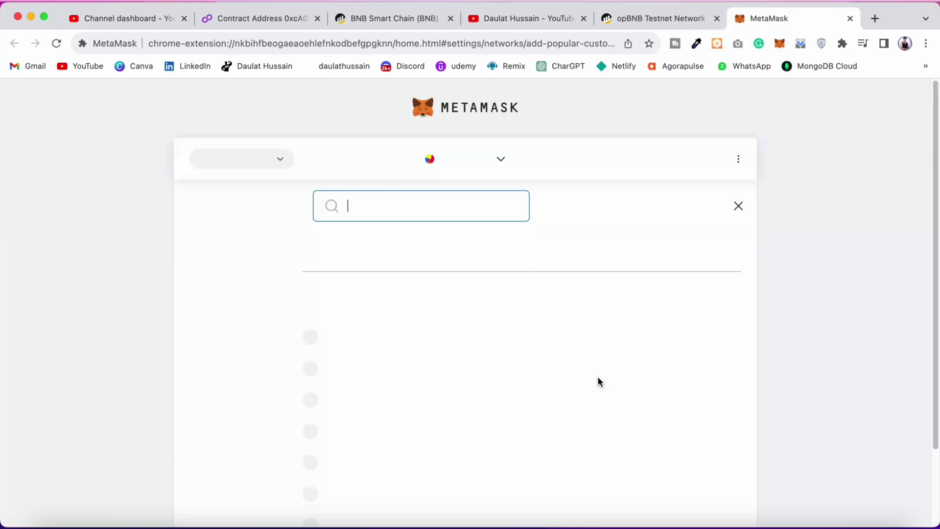
scroll(277, 358, "down", 2)
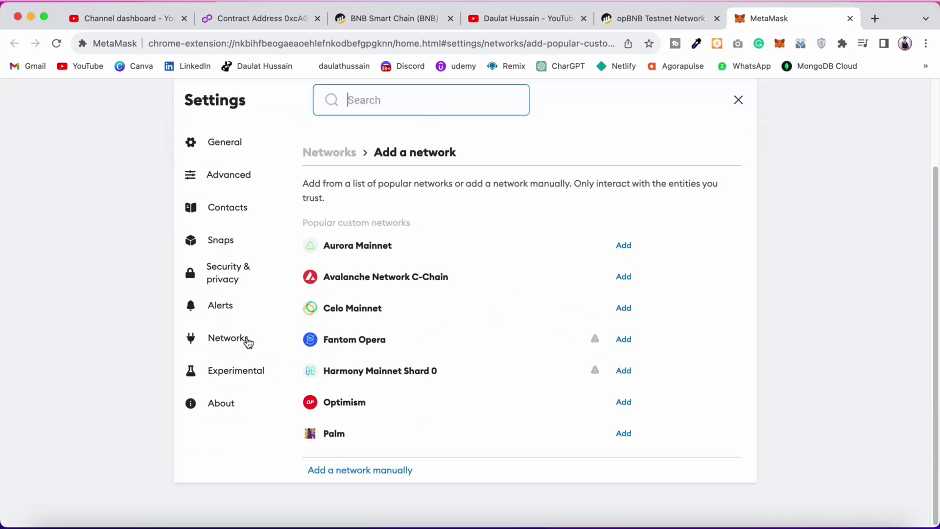
left_click(248, 342)
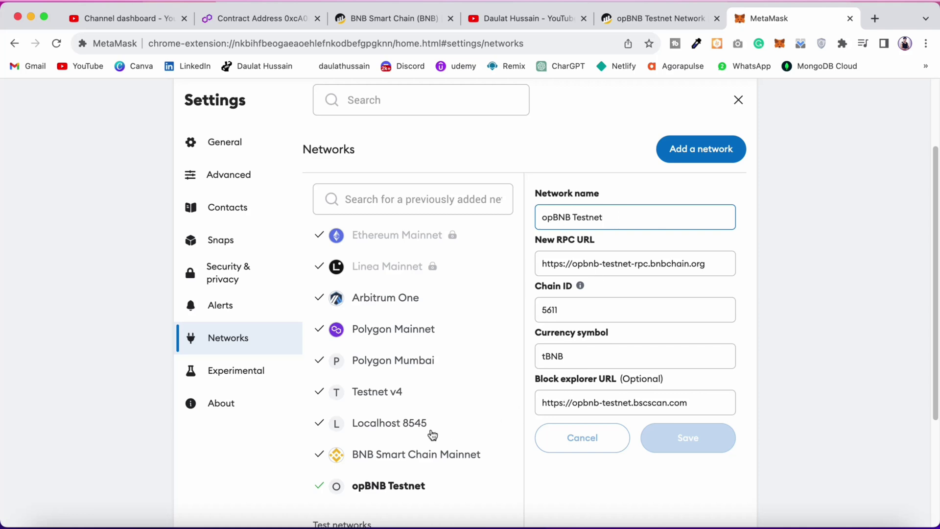
scroll(500, 410, "down", 3)
scroll(519, 373, "up", 5)
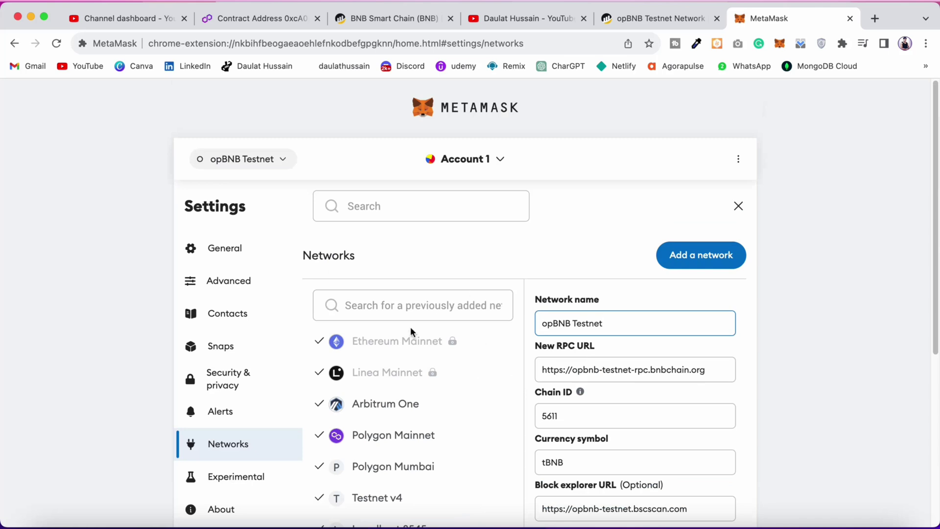
left_click(850, 19)
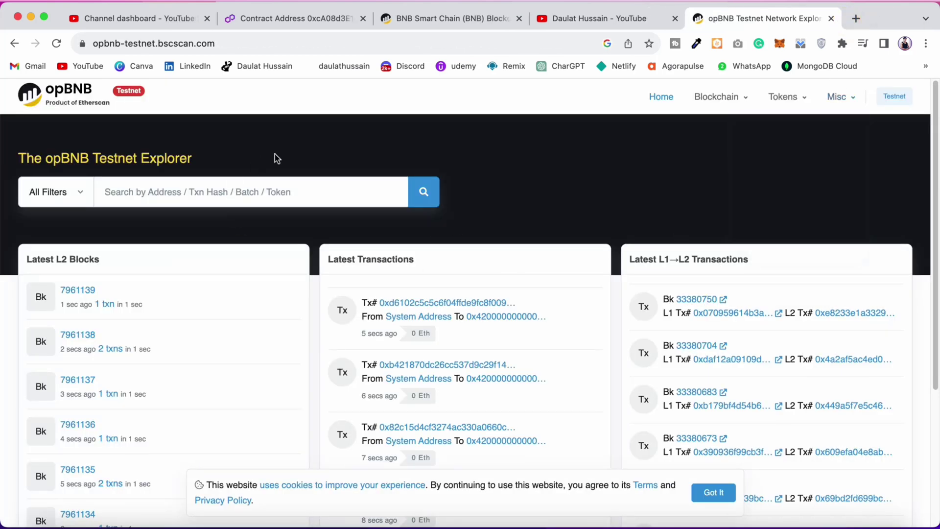